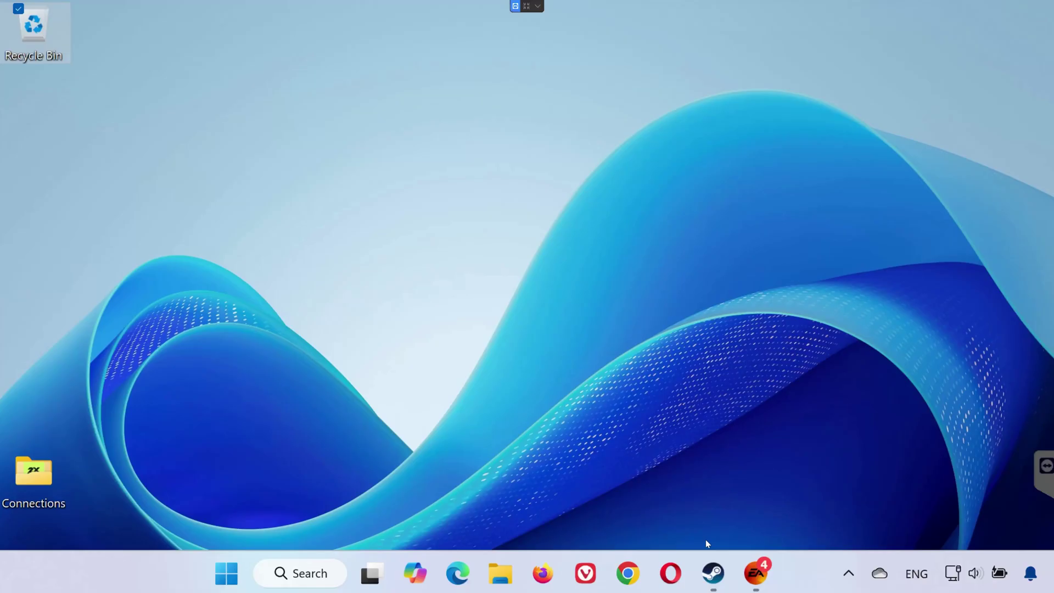
- Open Steam and reach the skate. store page through the store search
click(712, 572)
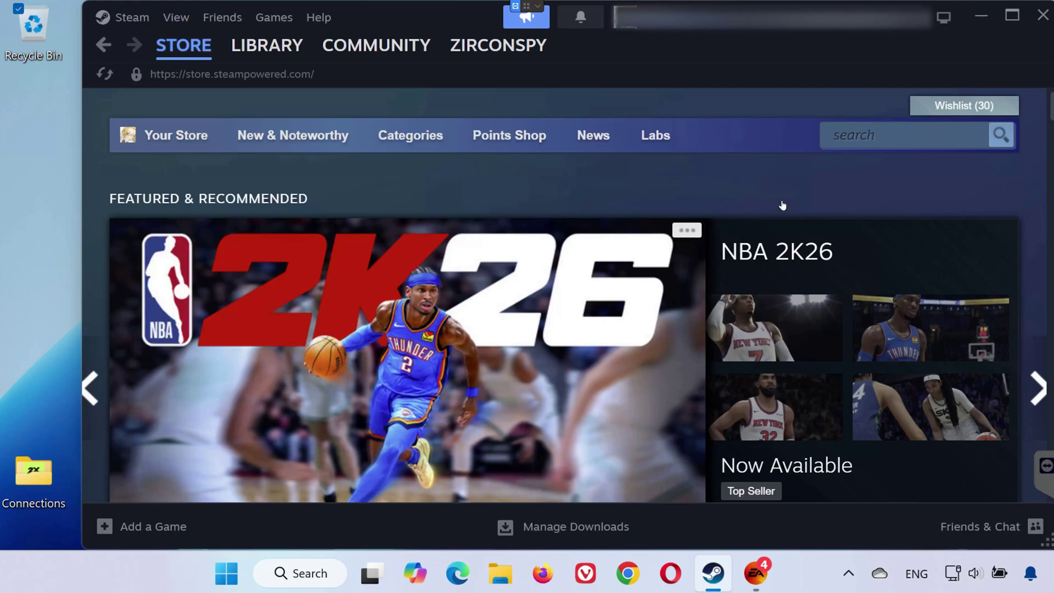
click(858, 136)
text(skat)
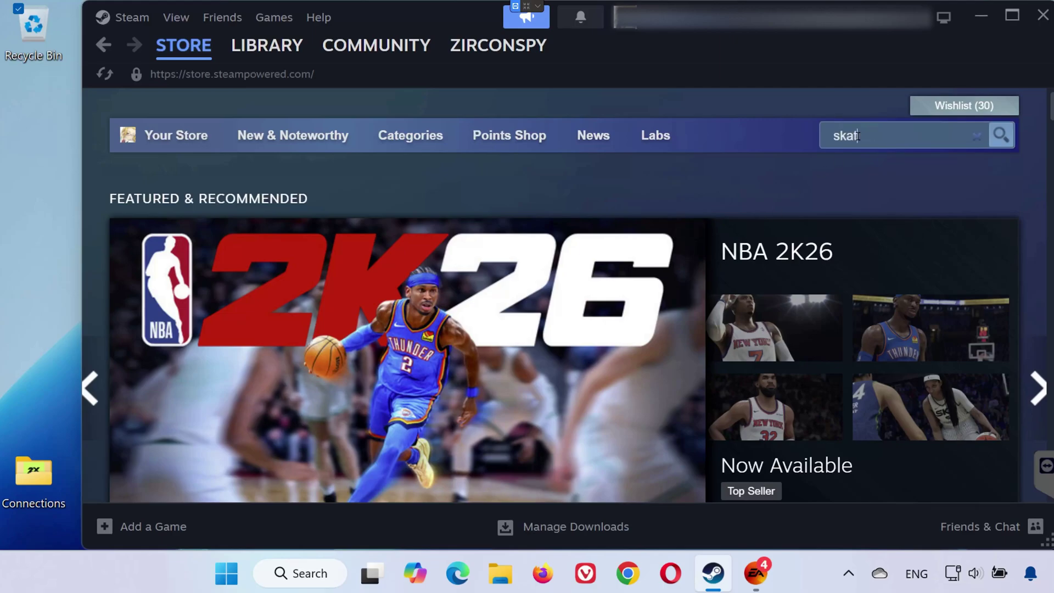
text(e)
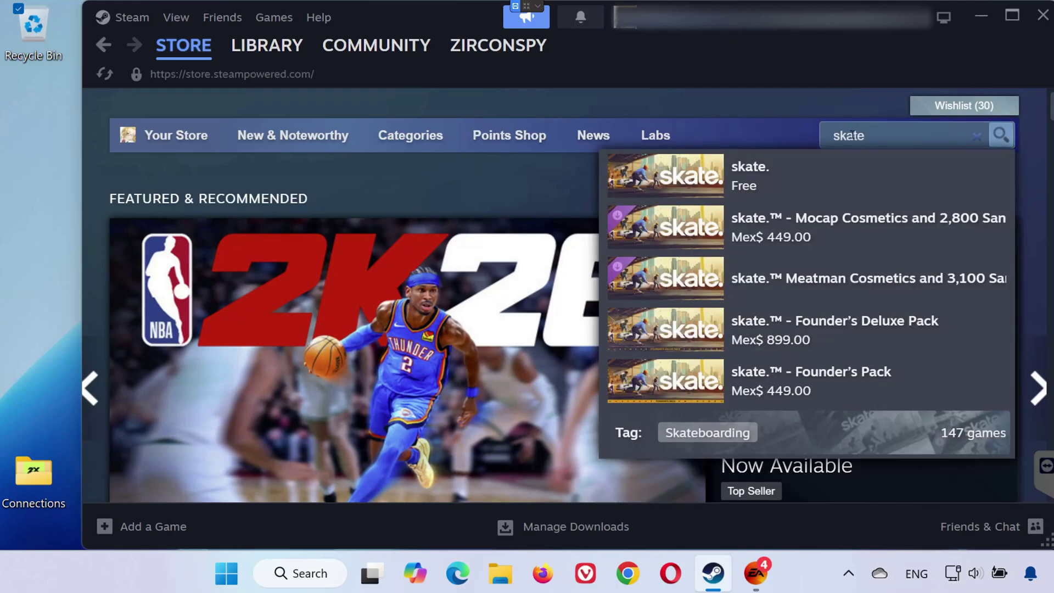
click(763, 175)
scroll(665, 224, down, 5)
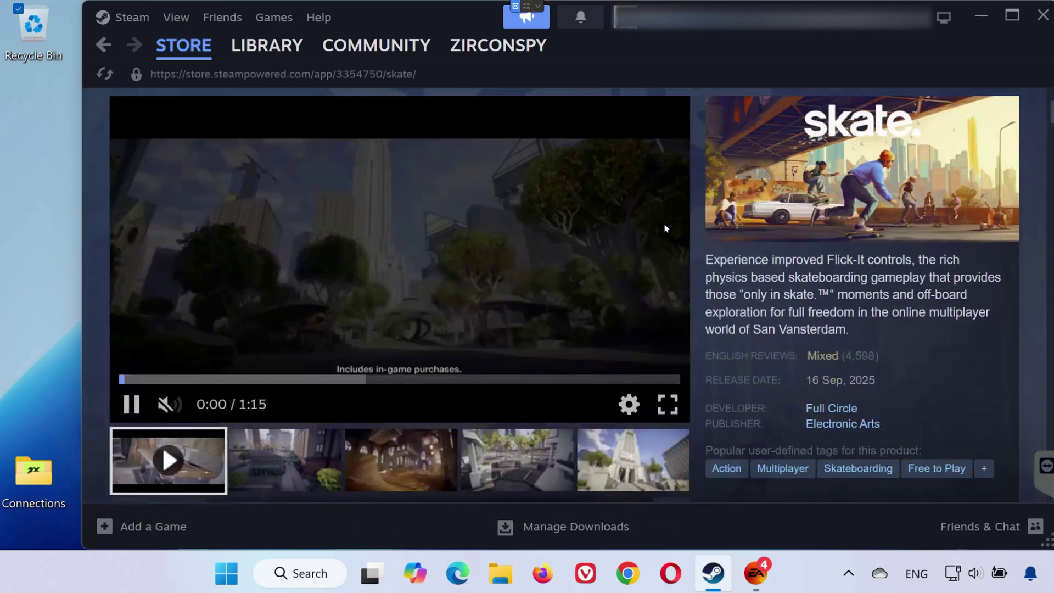
scroll(665, 224, down, 5)
scroll(664, 224, down, 2)
scroll(664, 225, down, 5)
scroll(665, 224, down, 3)
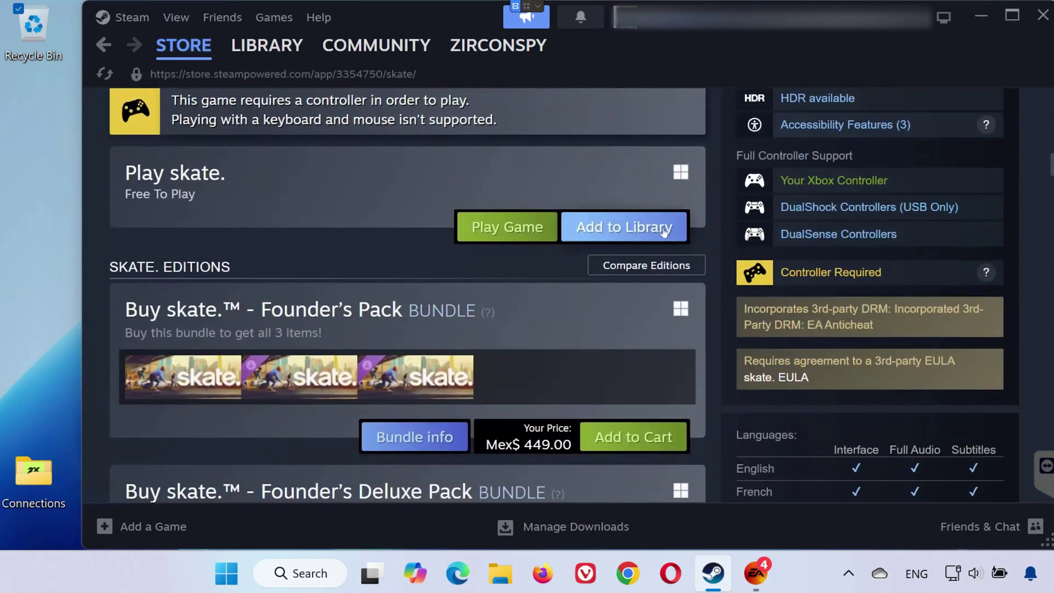
- Install skate. to the D: drive and accept its license agreement to start the download
click(508, 226)
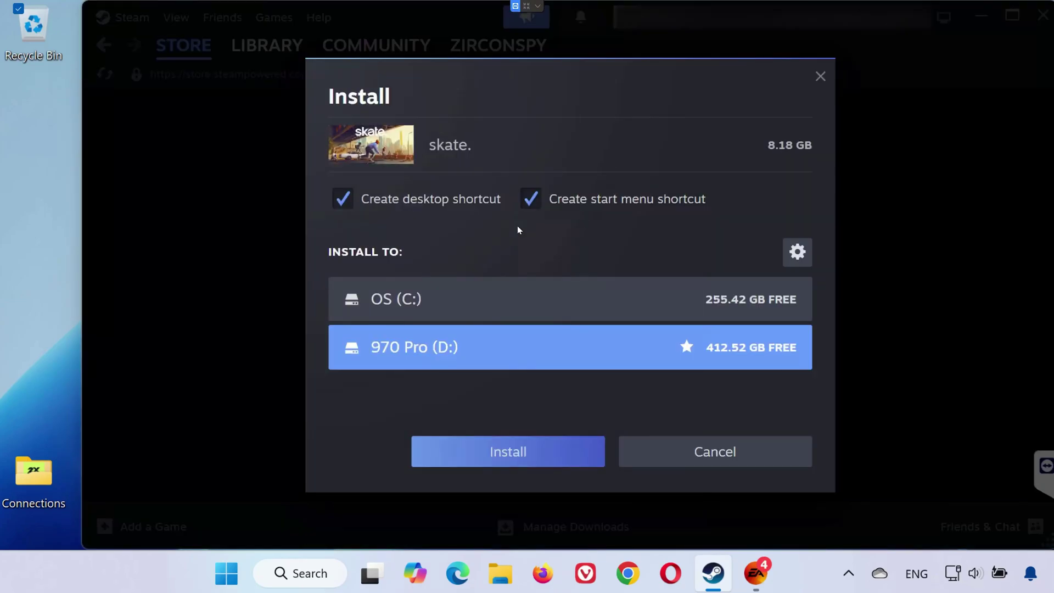
click(535, 454)
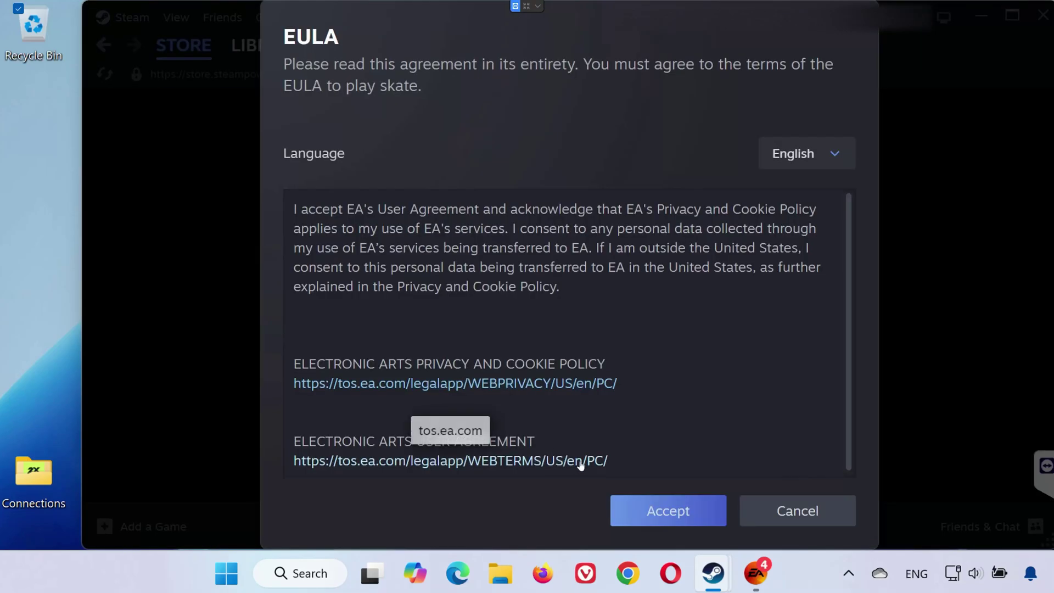
click(687, 511)
click(430, 526)
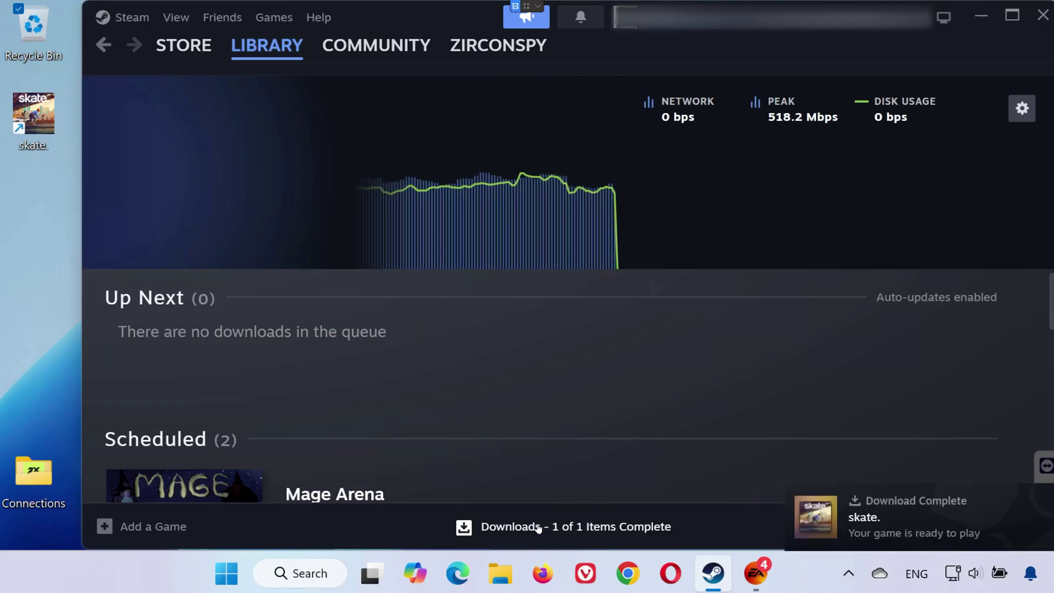
- Launch skate. from its page in the Steam library
click(266, 45)
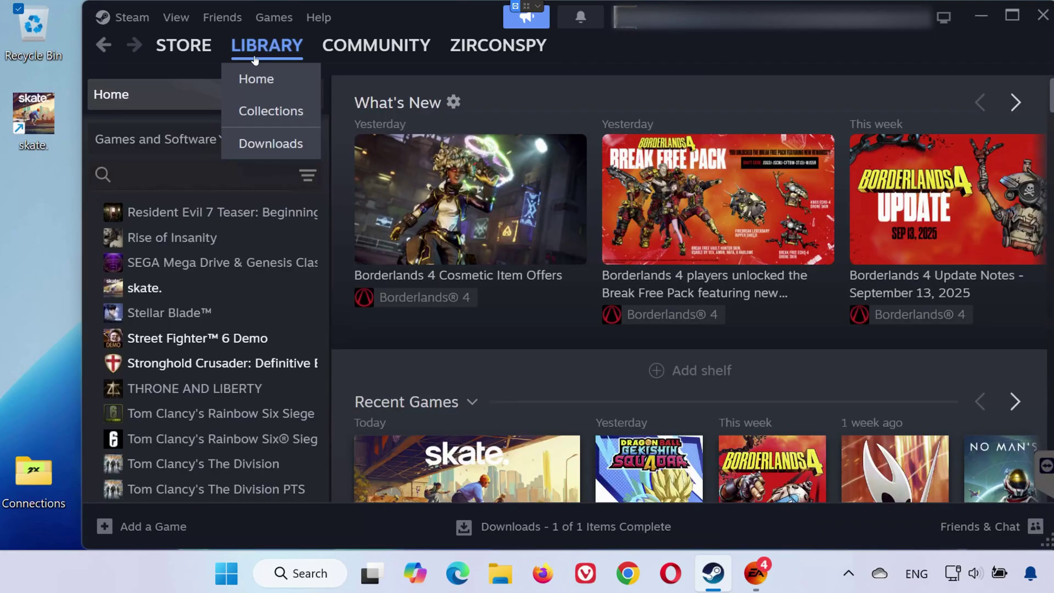
click(168, 290)
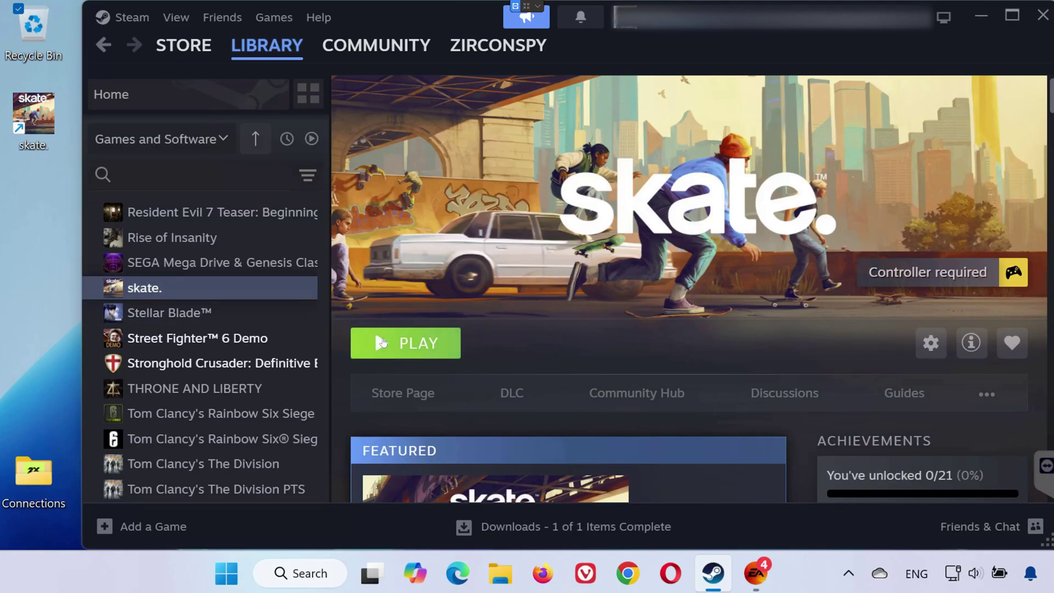
click(382, 344)
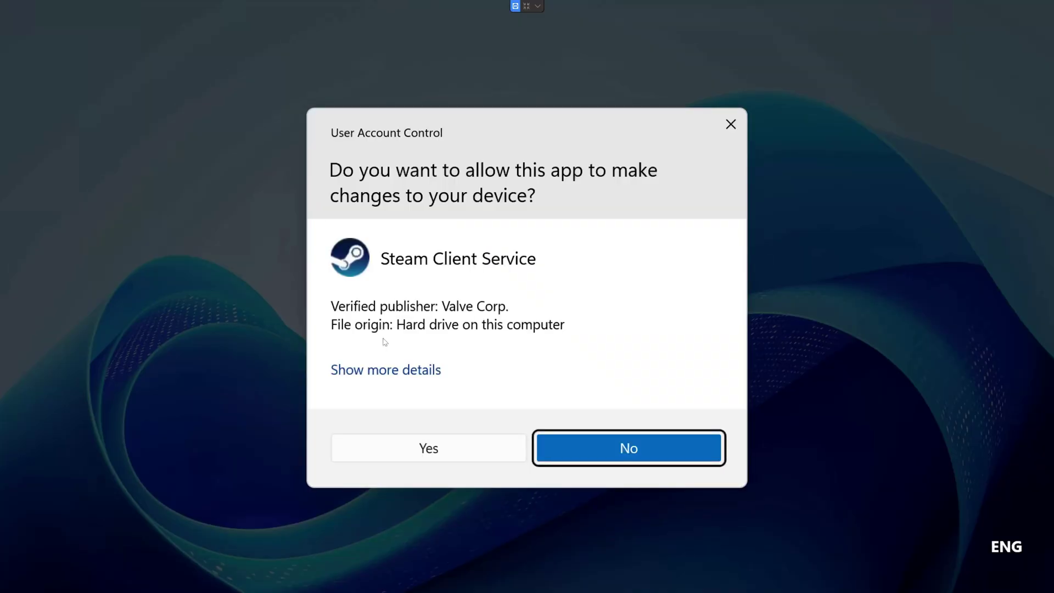
- Allow the Steam Client Service permission prompt, then search the EA app for 'skate'
click(416, 447)
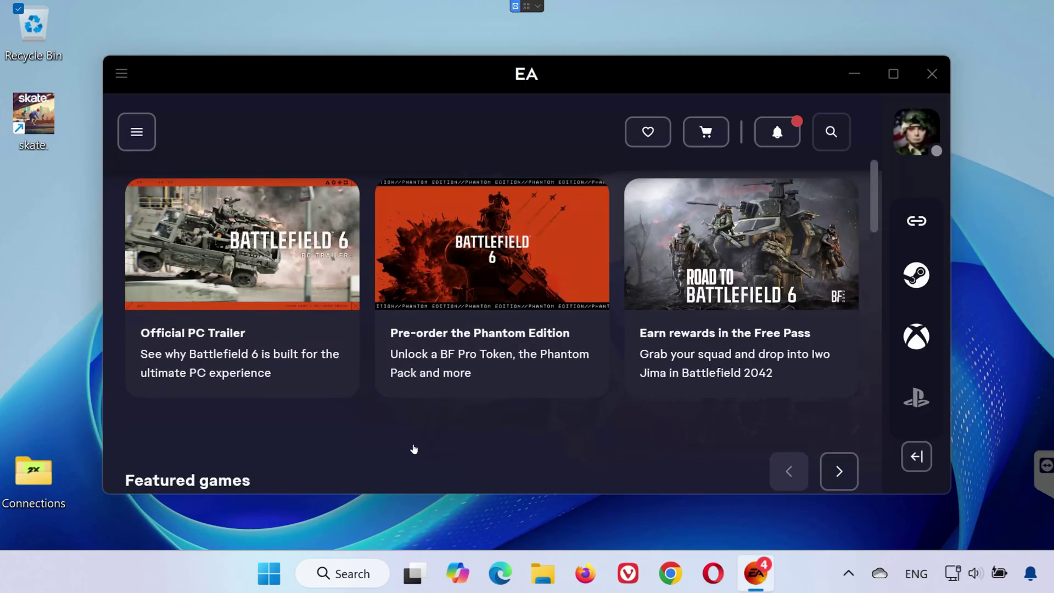
text(skate)
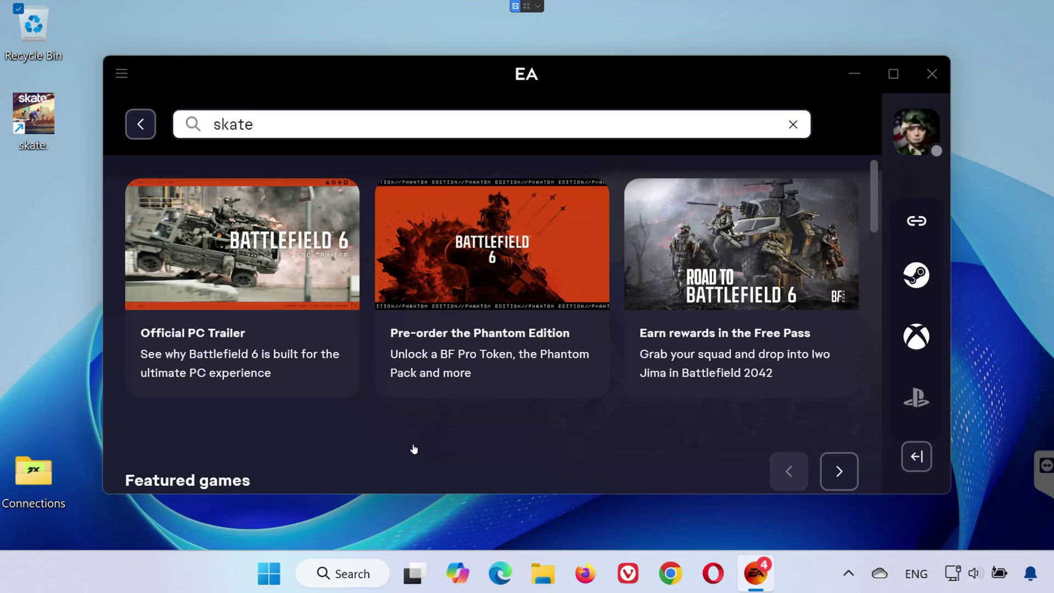
key(Return)
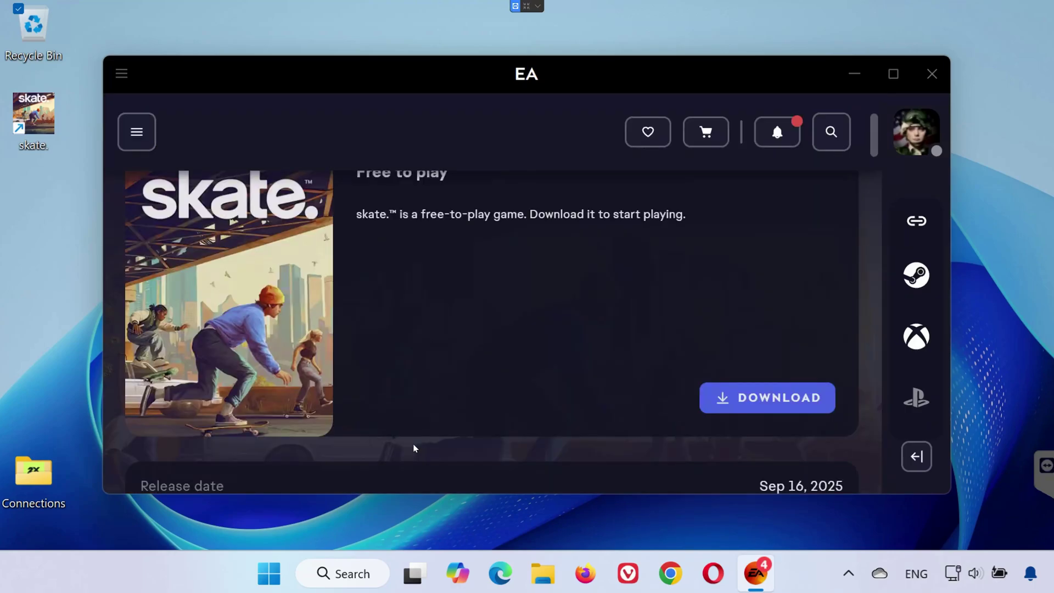
- Download skate. to D:\Skate in the EA app, agreeing to the terms of play
key(Return)
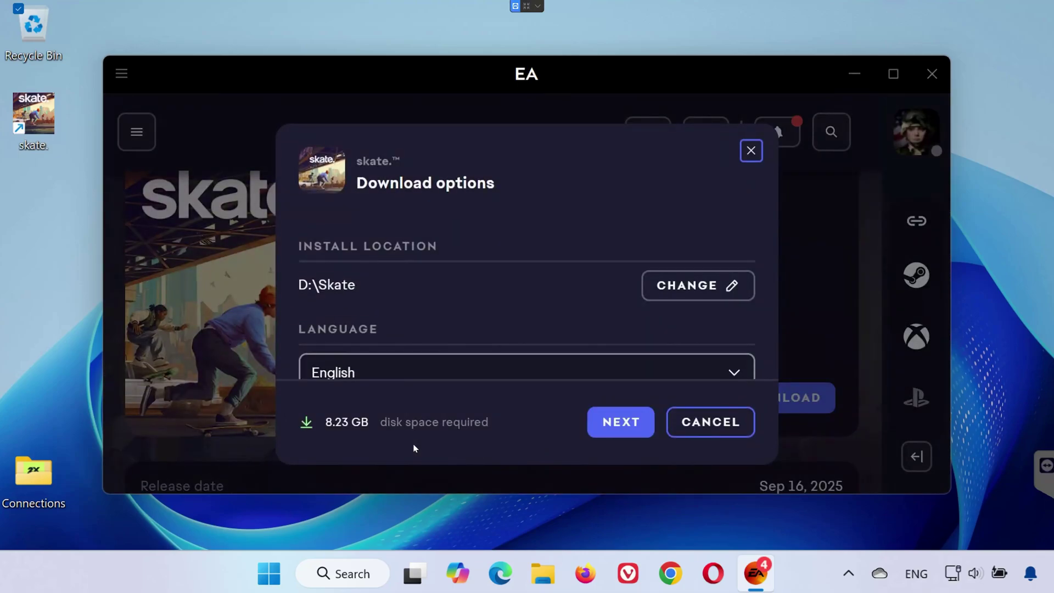
key(Return)
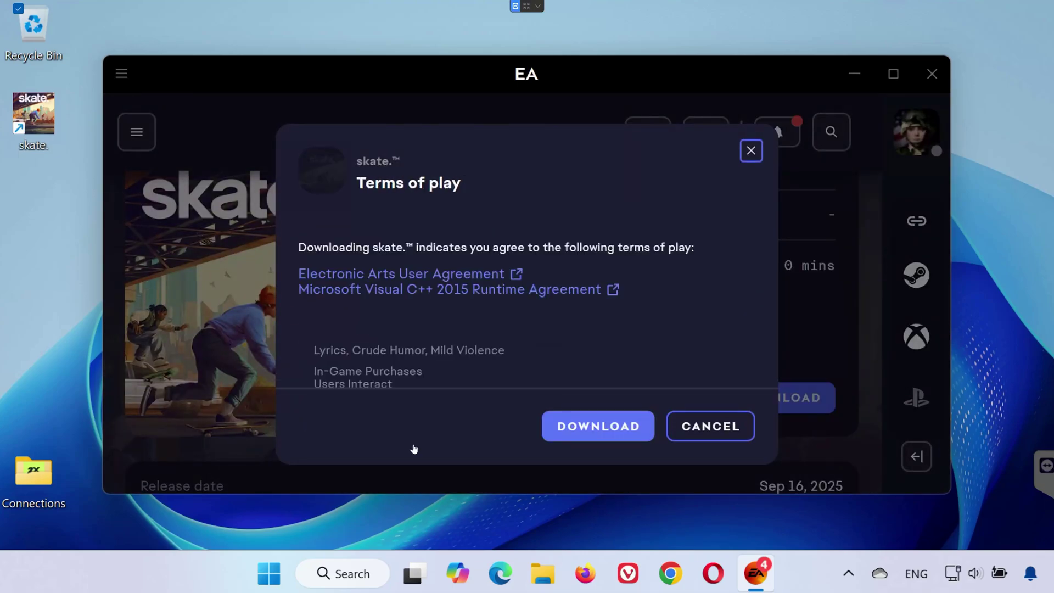
key(Return)
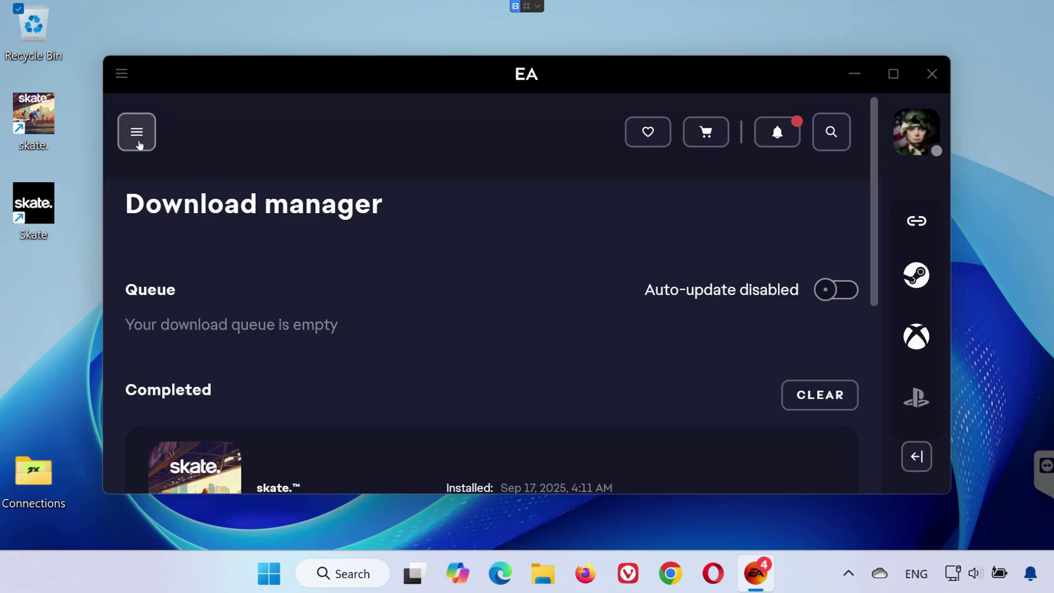
- Launch skate. from the Installed section of the EA app library
click(137, 131)
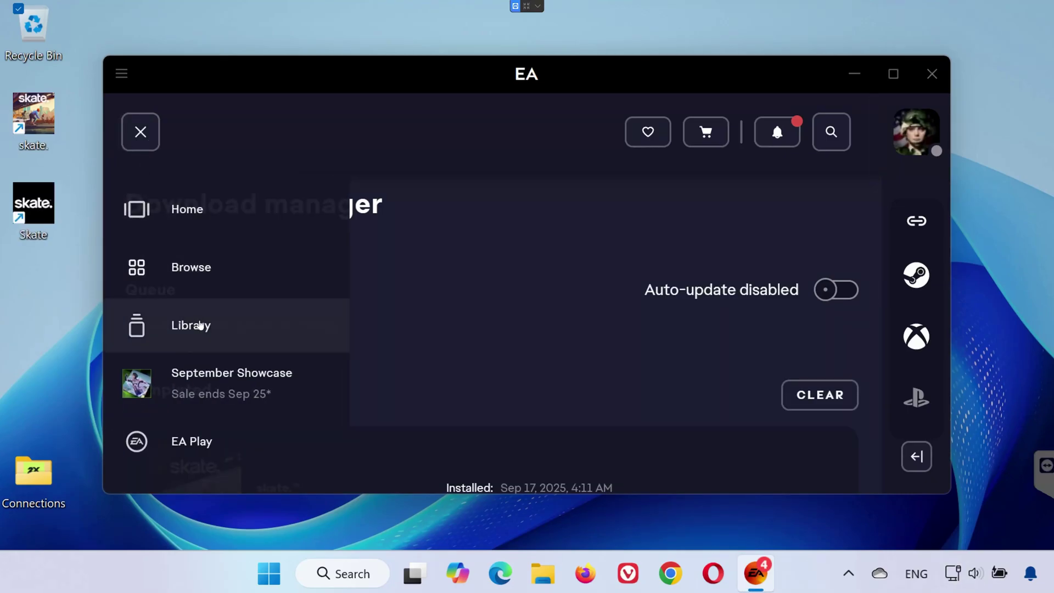
click(191, 324)
scroll(317, 279, down, 4)
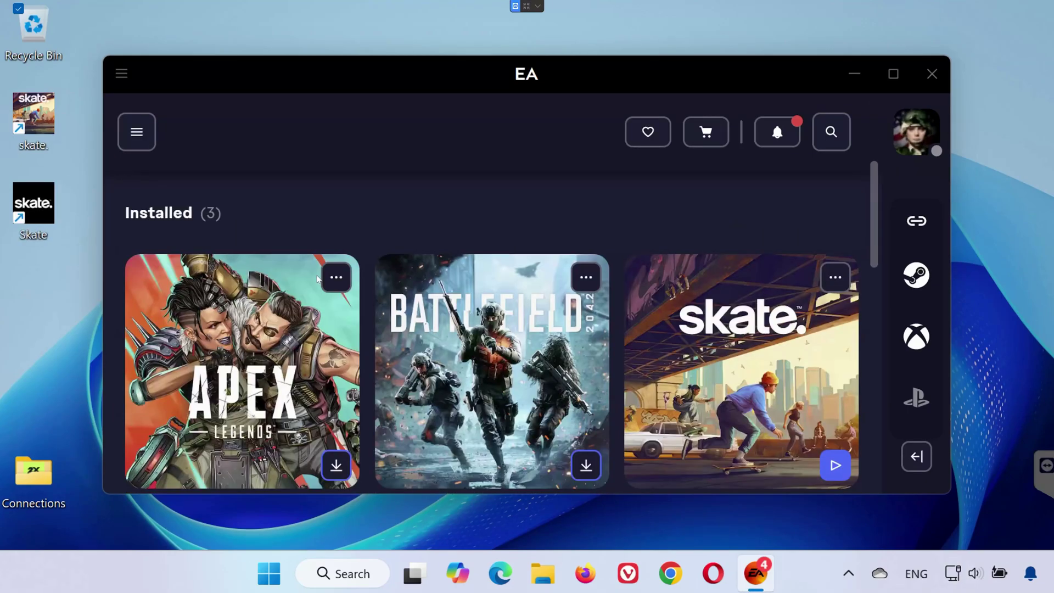
scroll(317, 279, down, 2)
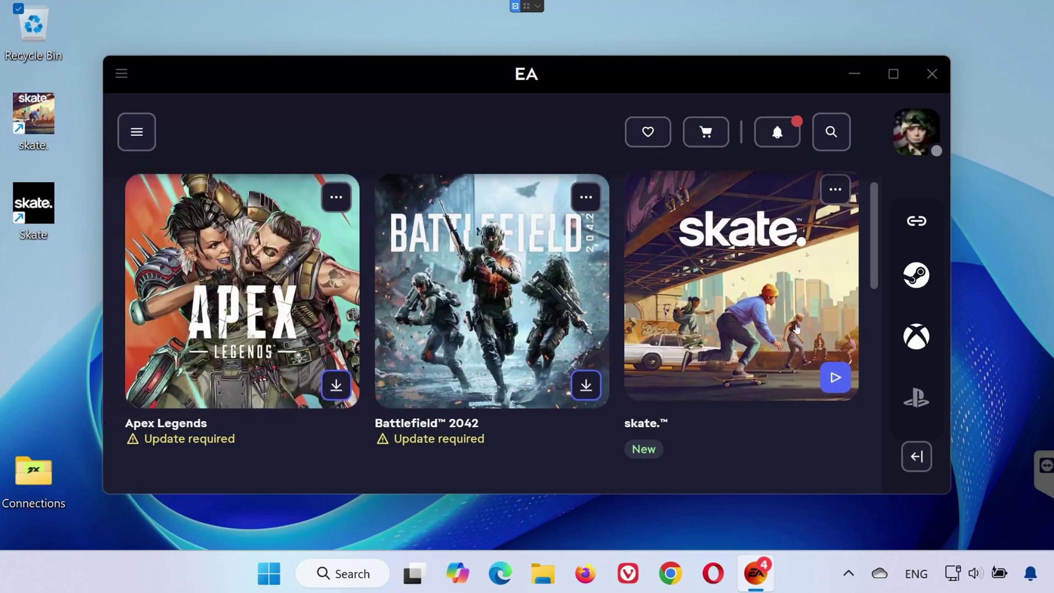
click(835, 385)
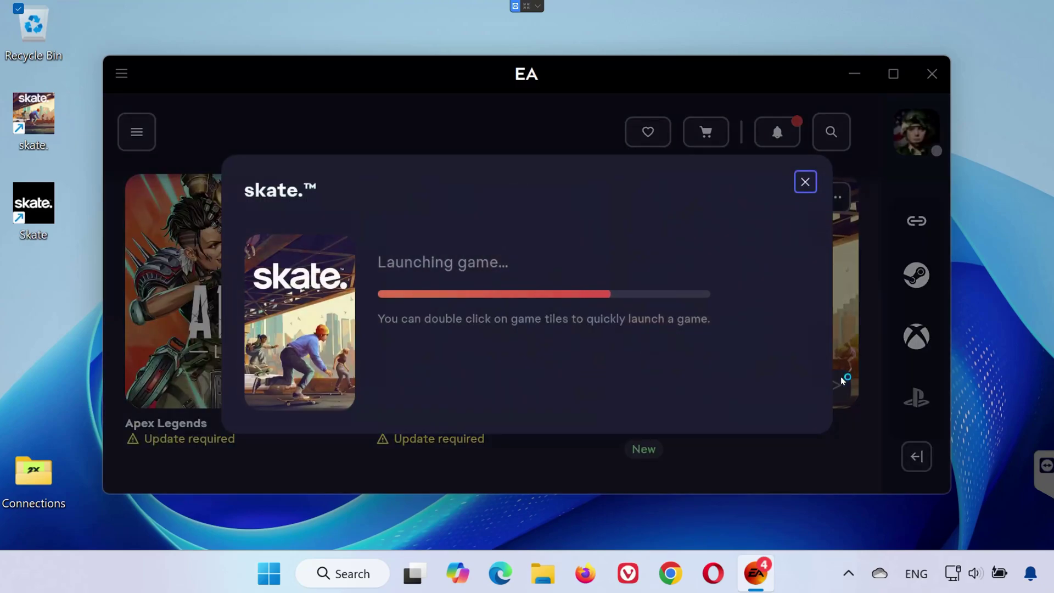